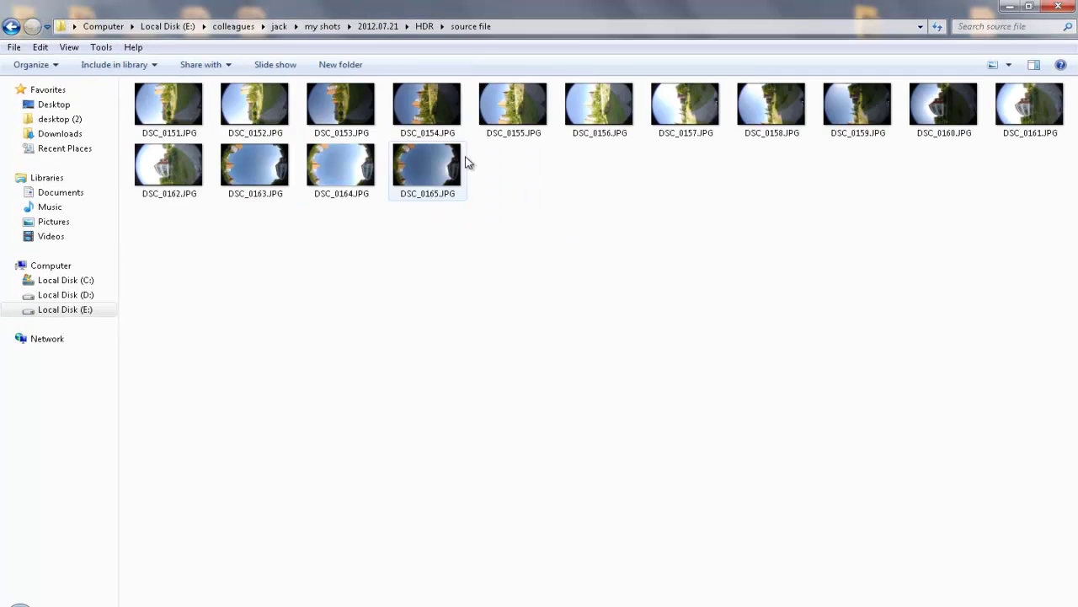
View DSC_0151.JPG through DSC_0153.JPG in the image viewer to compare the three exposures of the same scene
double_click(179, 126)
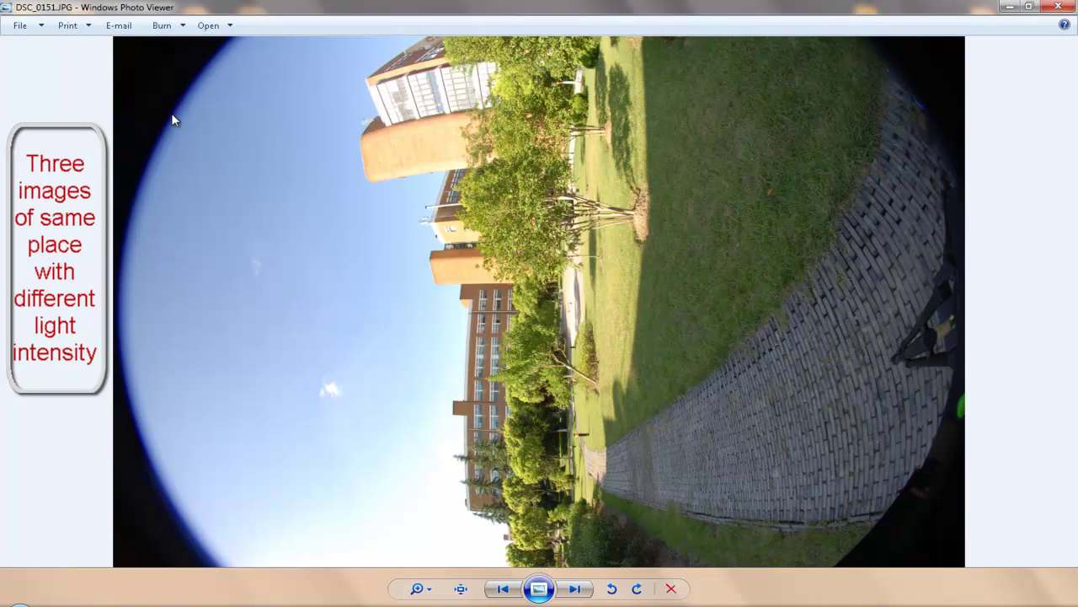
key("Right")
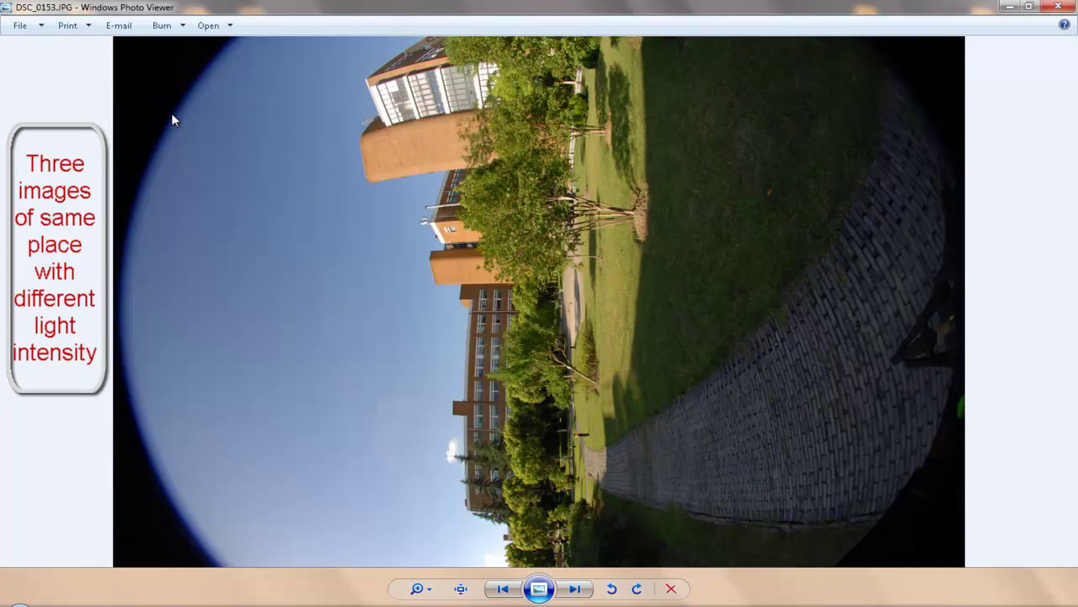
key("Left")
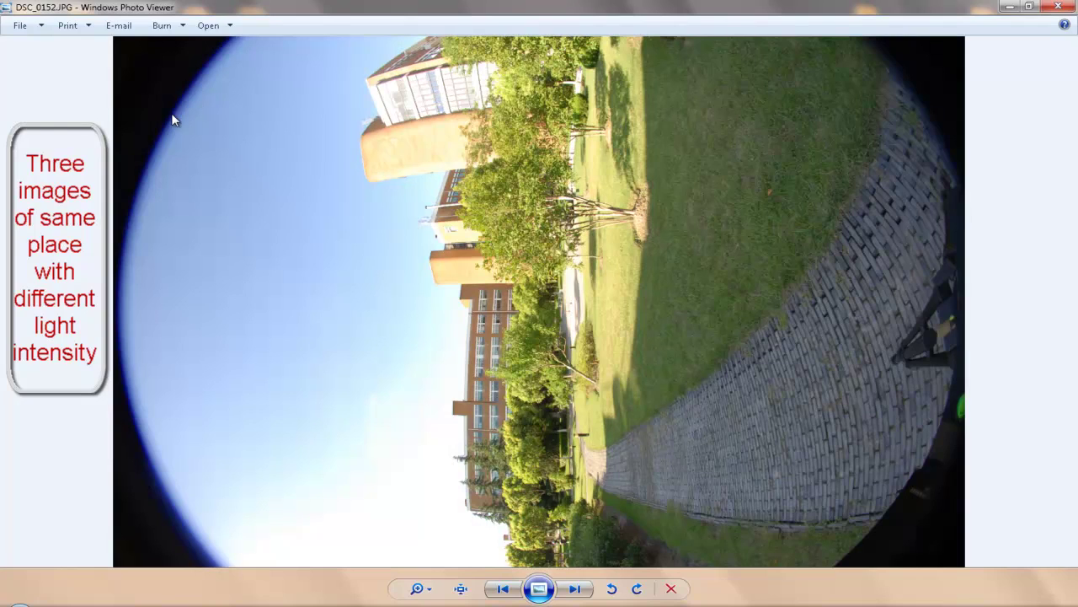
key("Left")
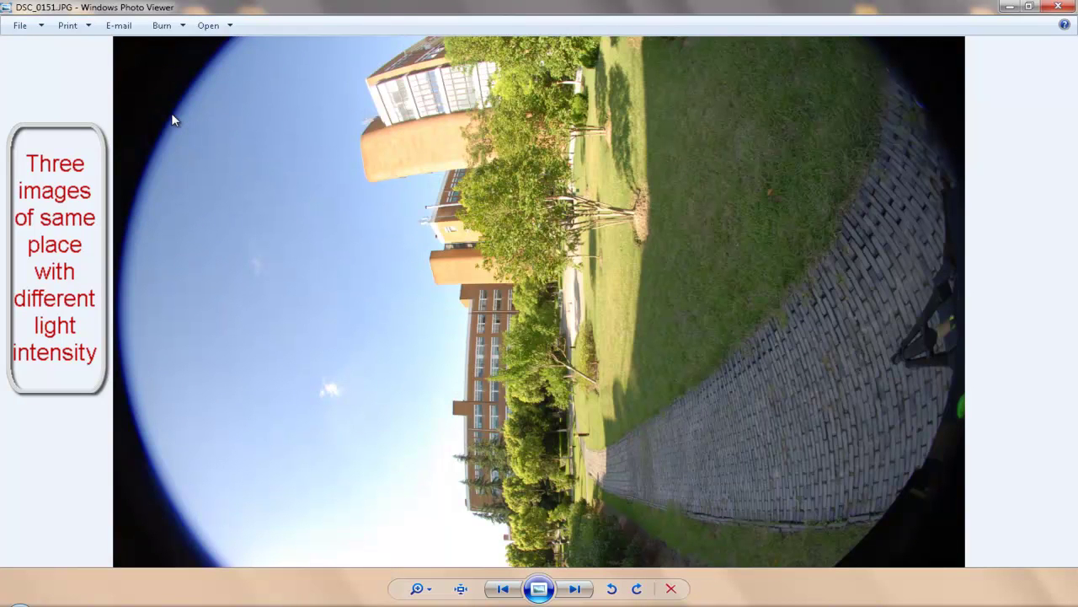
key("Right")
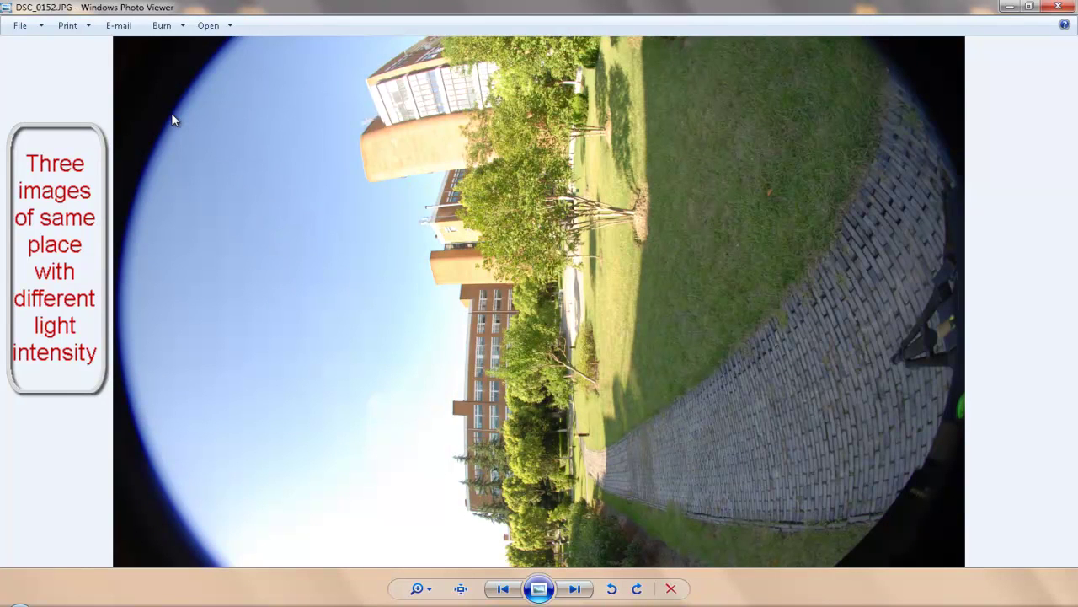
key("Right")
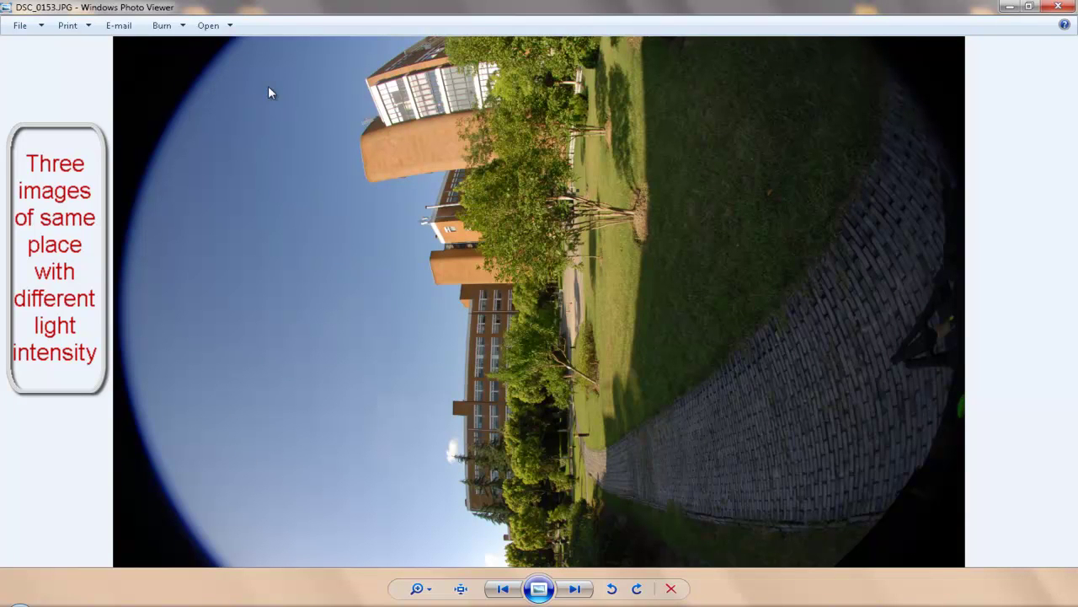
left_click(1058, 7)
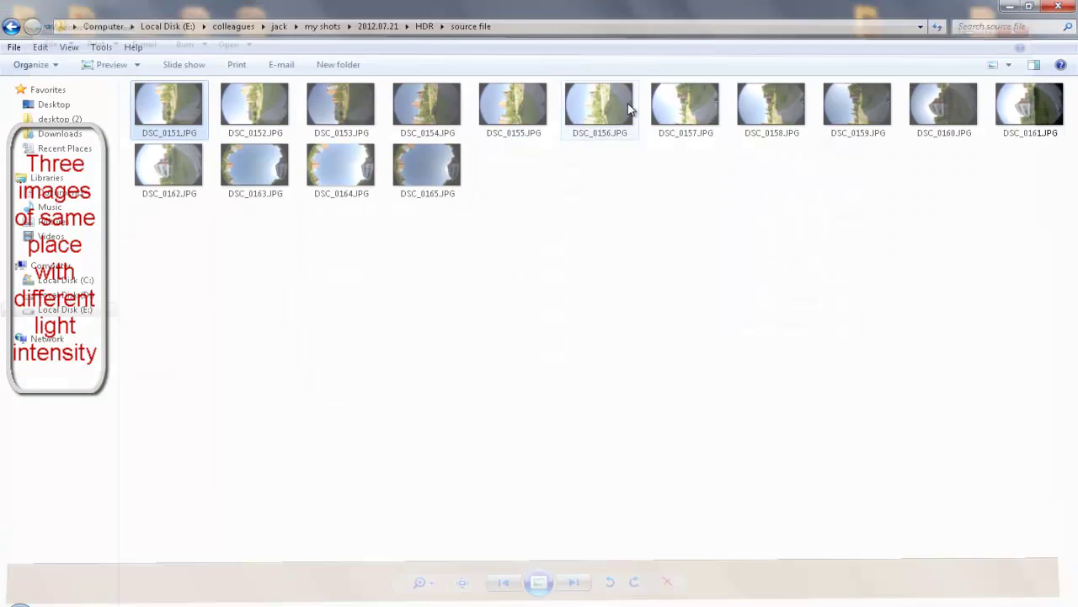
View DSC_0154.JPG through DSC_0156.JPG to compare the exposures of the second scene, and close the viewer
double_click(433, 110)
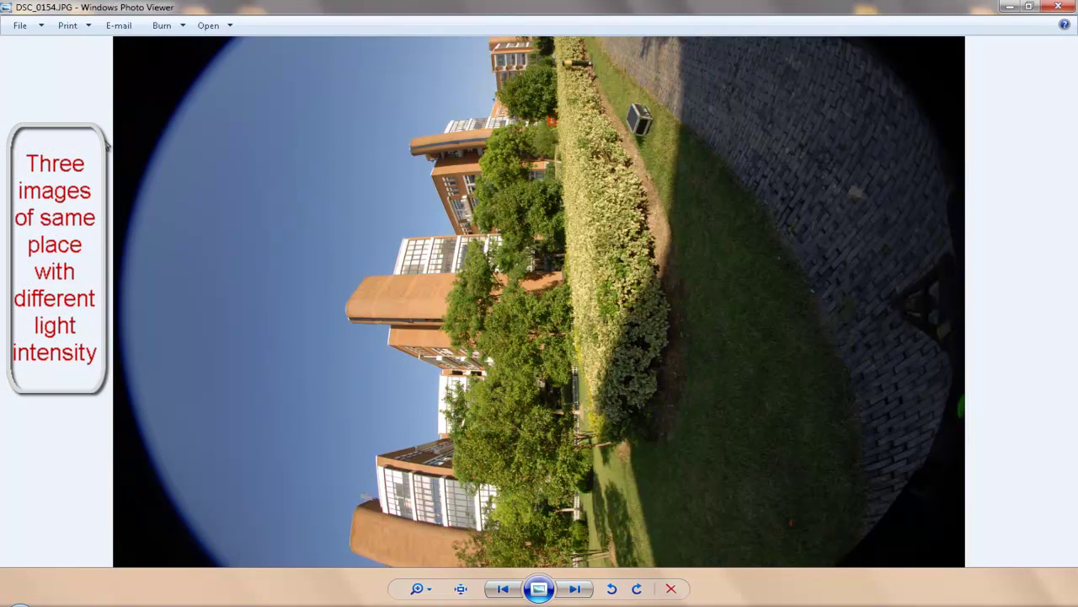
key("Right")
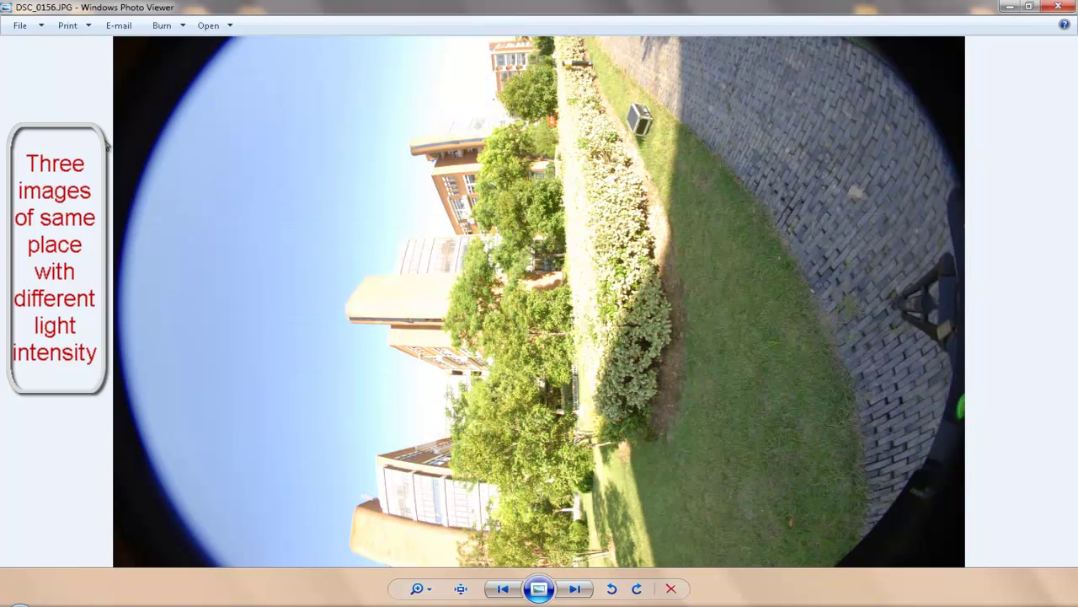
key("Left")
key("Left")
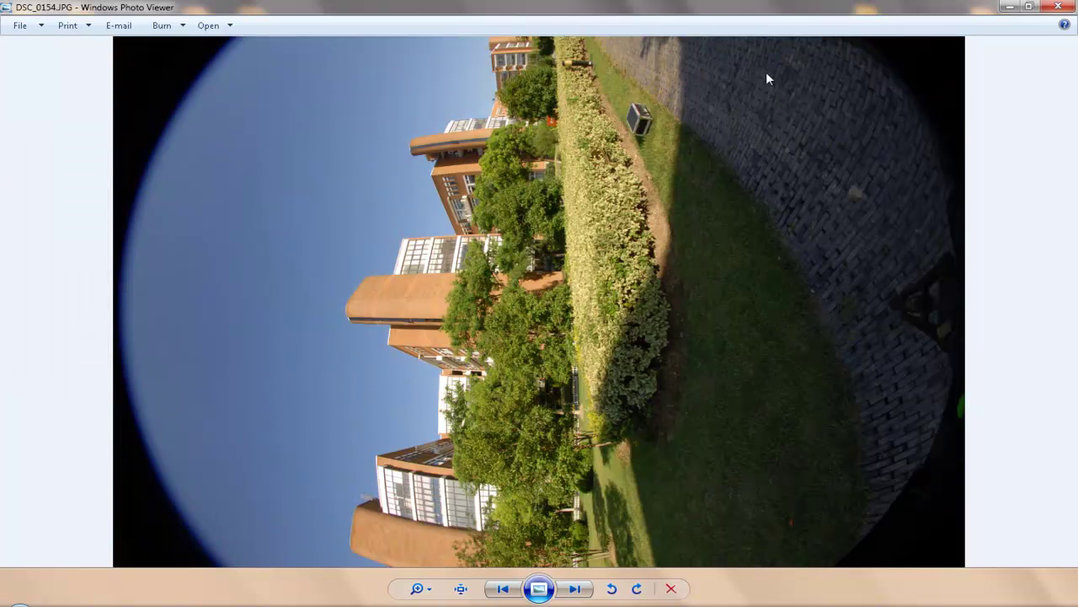
left_click(1057, 7)
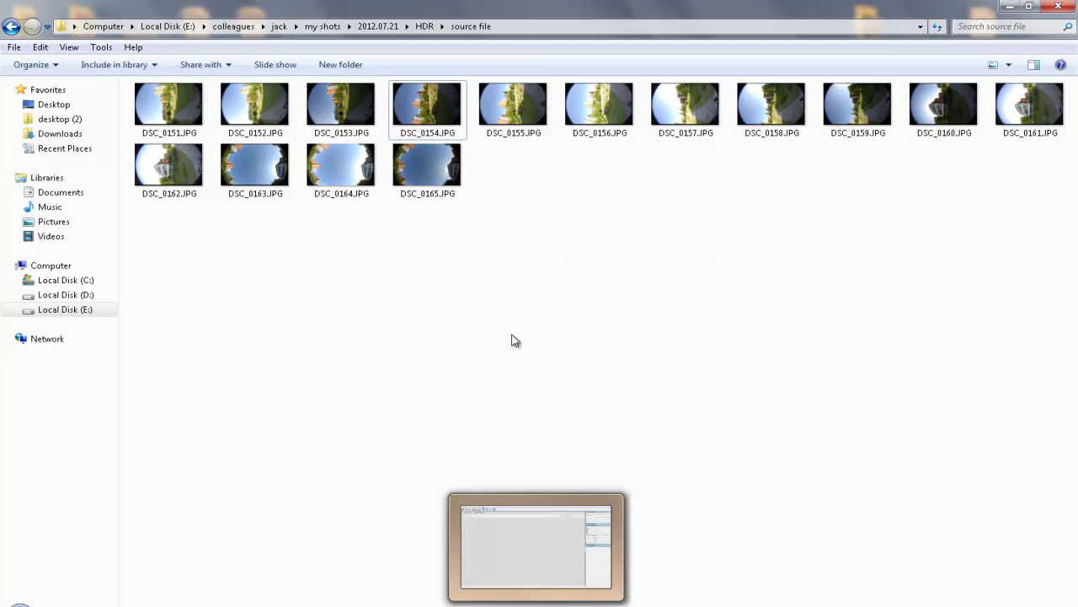
Copy the full path of the source file folder
left_click(509, 32)
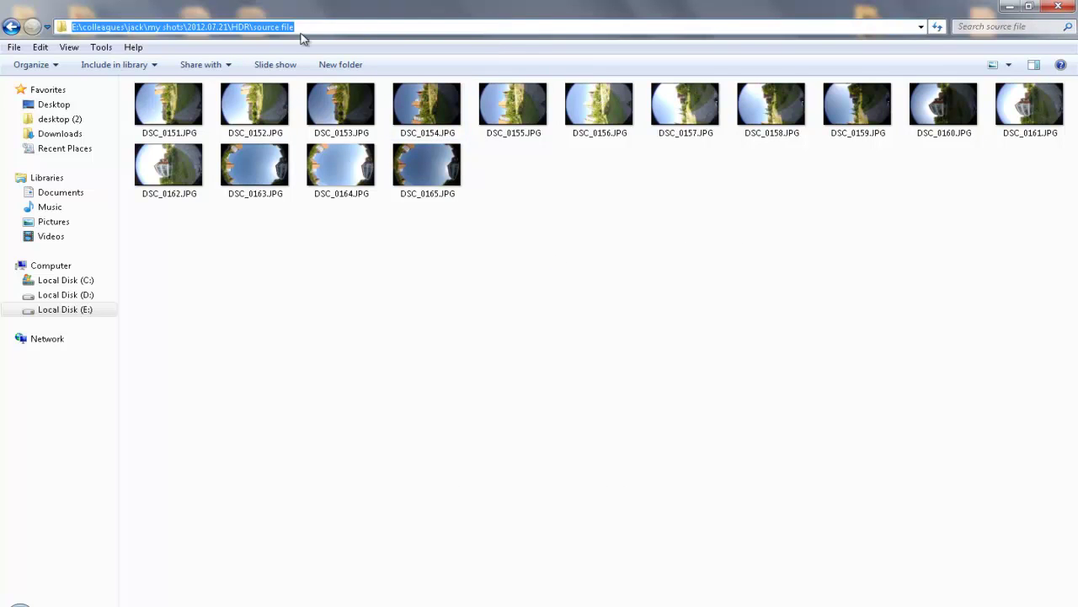
right_click(269, 29)
left_click(305, 69)
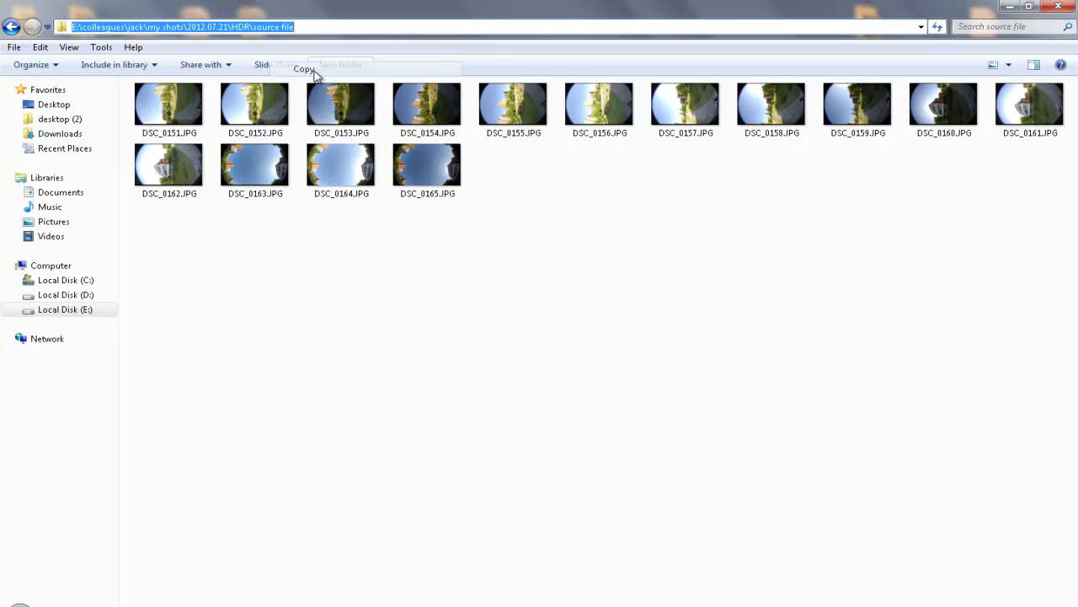
Switch to Easypano Panoweaver and open its Create HDR Image tool
left_click(469, 272)
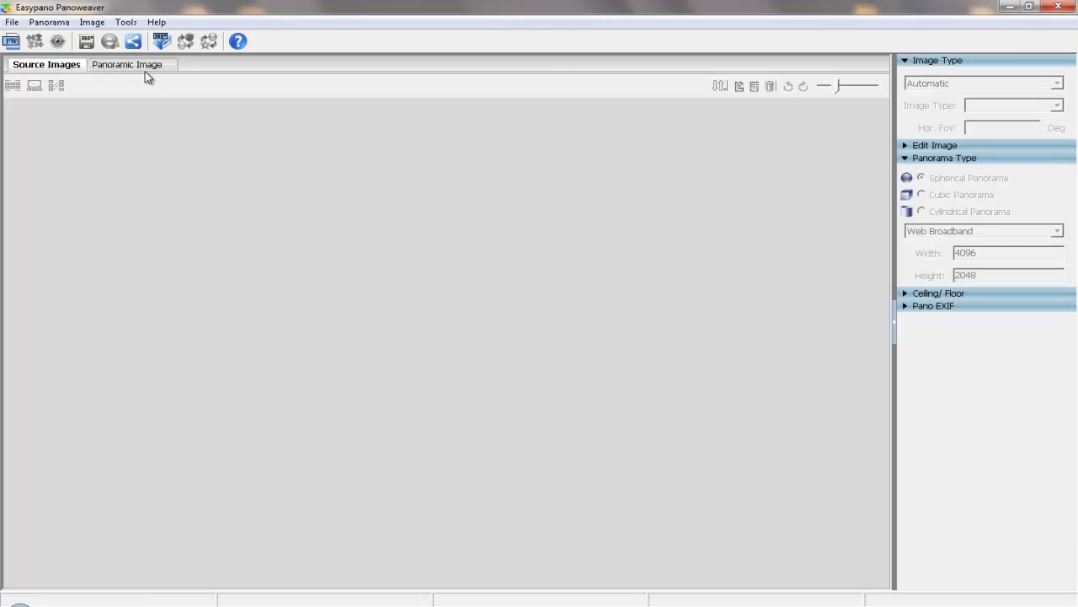
left_click(126, 22)
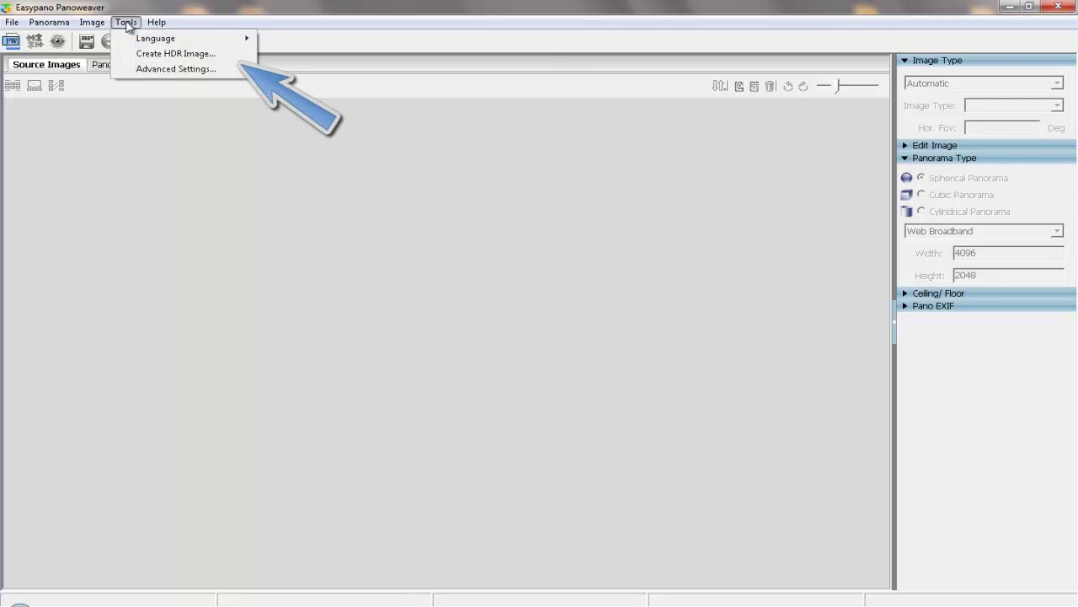
left_click(165, 61)
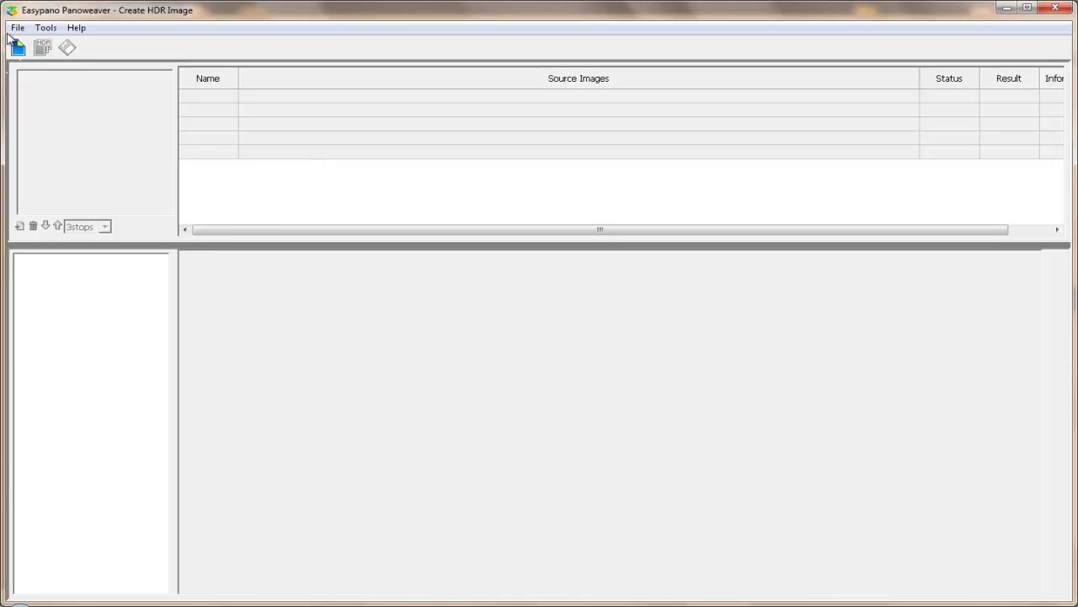
Start a new HDR project and load all images from DSC_0151.JPG to DSC_0165.JPG from the source file folder
left_click(17, 29)
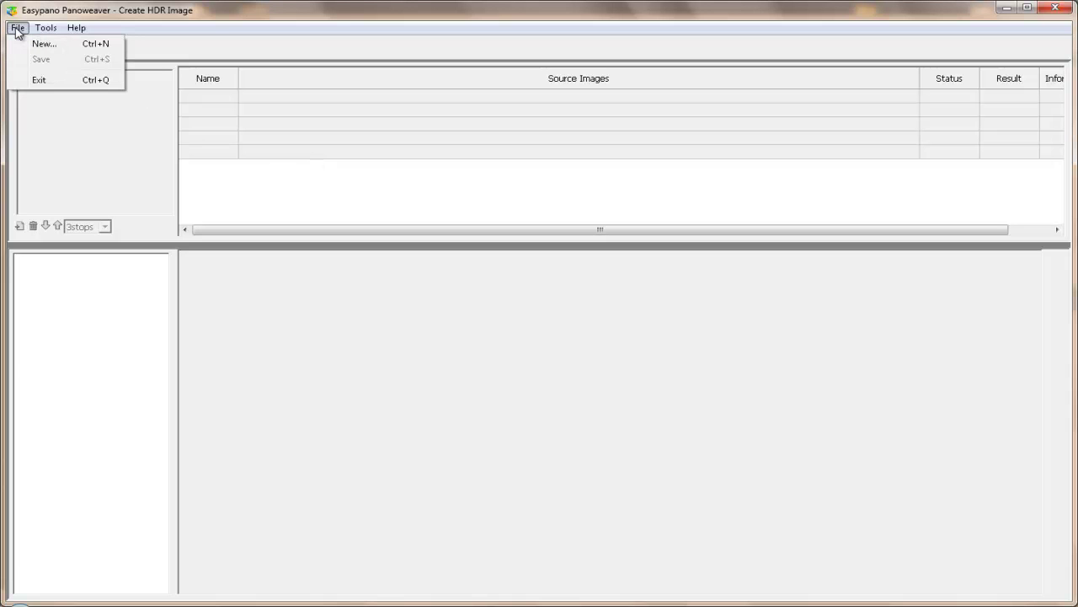
left_click(42, 42)
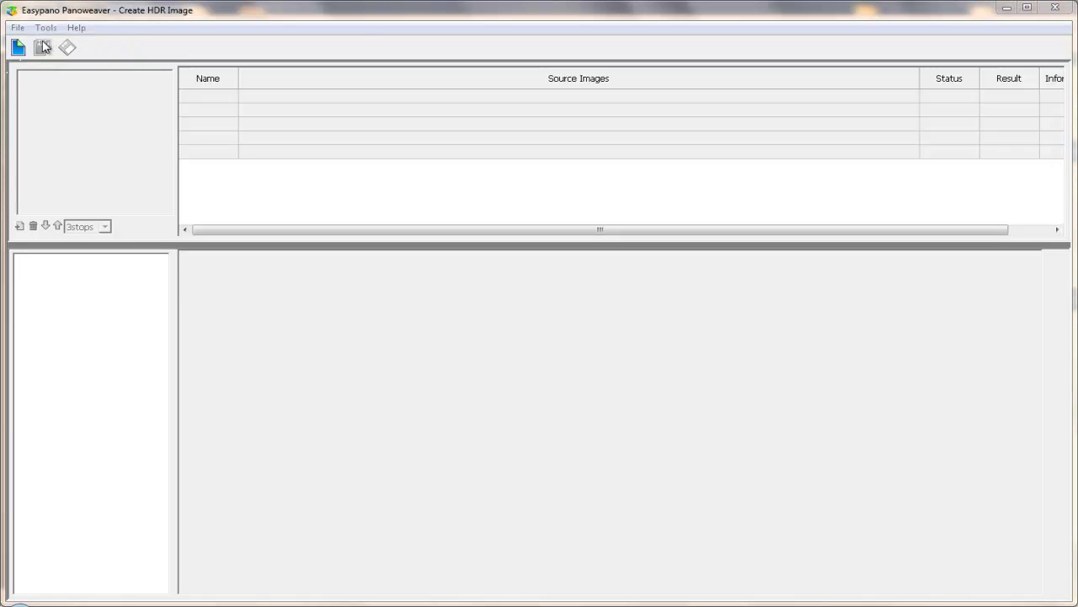
left_click(42, 46)
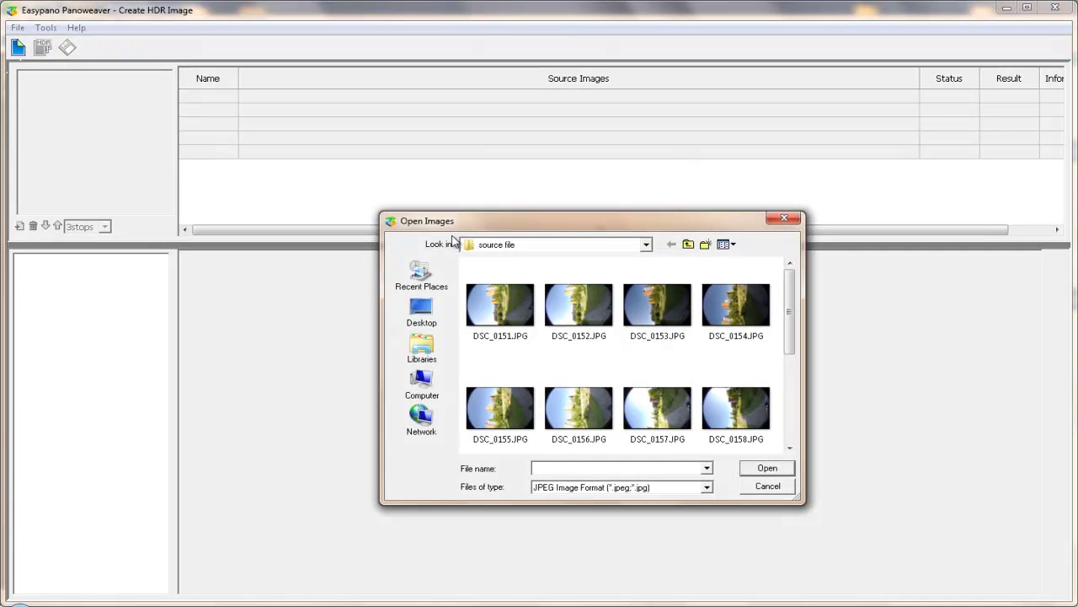
left_click(520, 325)
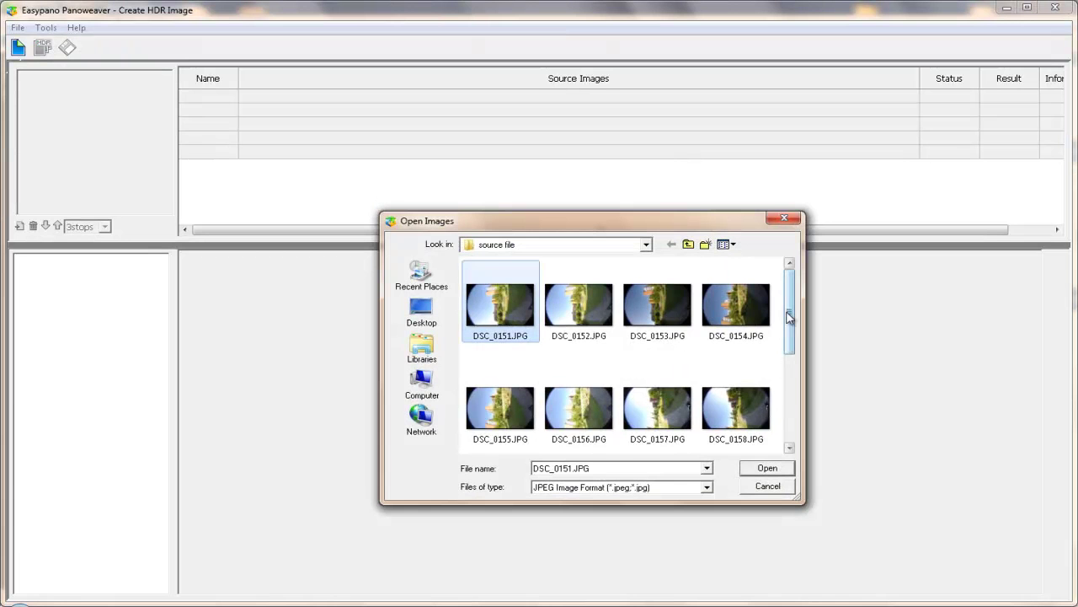
left_click_drag(789, 315, 790, 403)
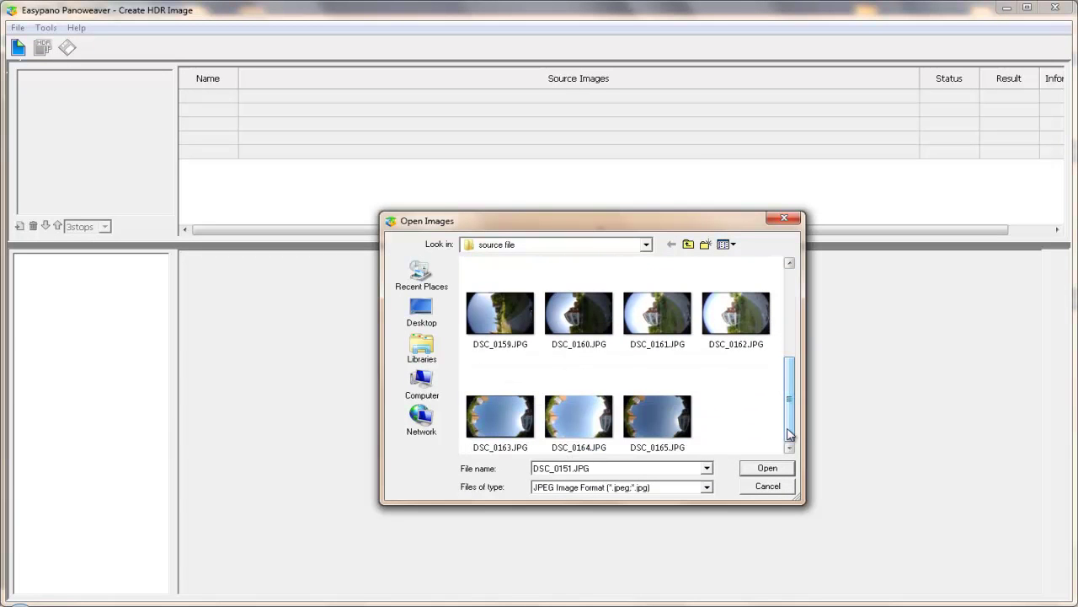
left_click(663, 428, "shift")
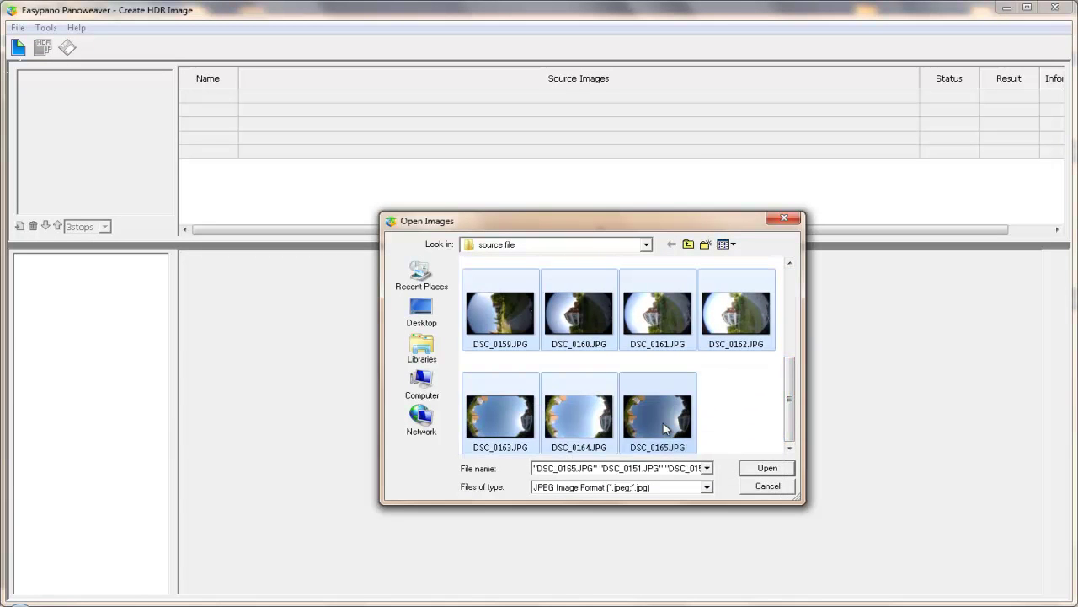
left_click(766, 468)
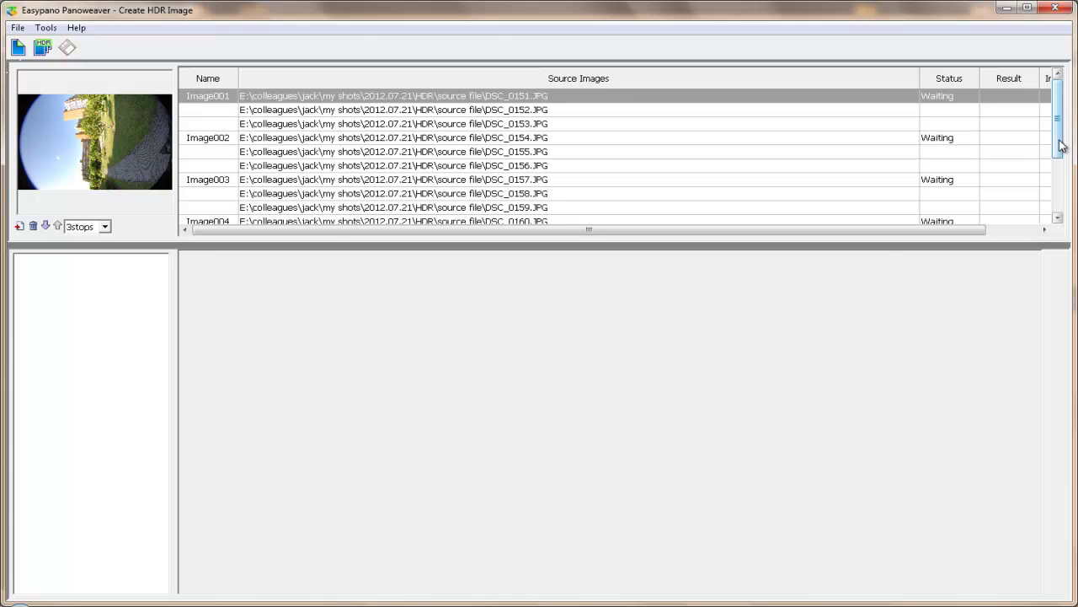
Choose 3stops as the exposure grouping and generate the HDR images from the loaded photos
mouse_move(1058, 134)
left_mouse_down()
mouse_move(1059, 196)
mouse_move(1059, 127)
left_mouse_up()
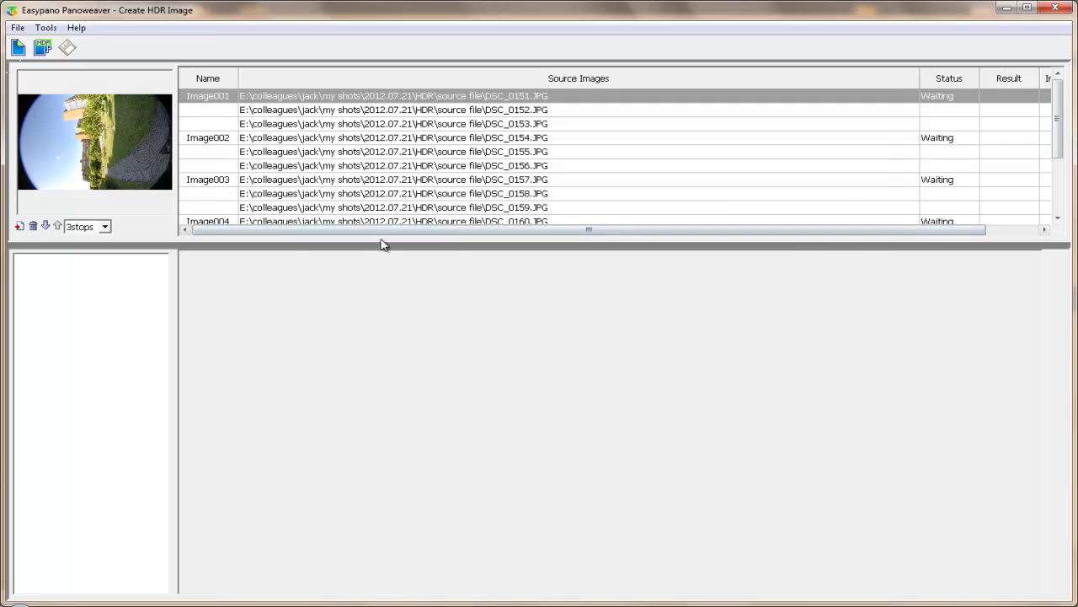
left_click(104, 227)
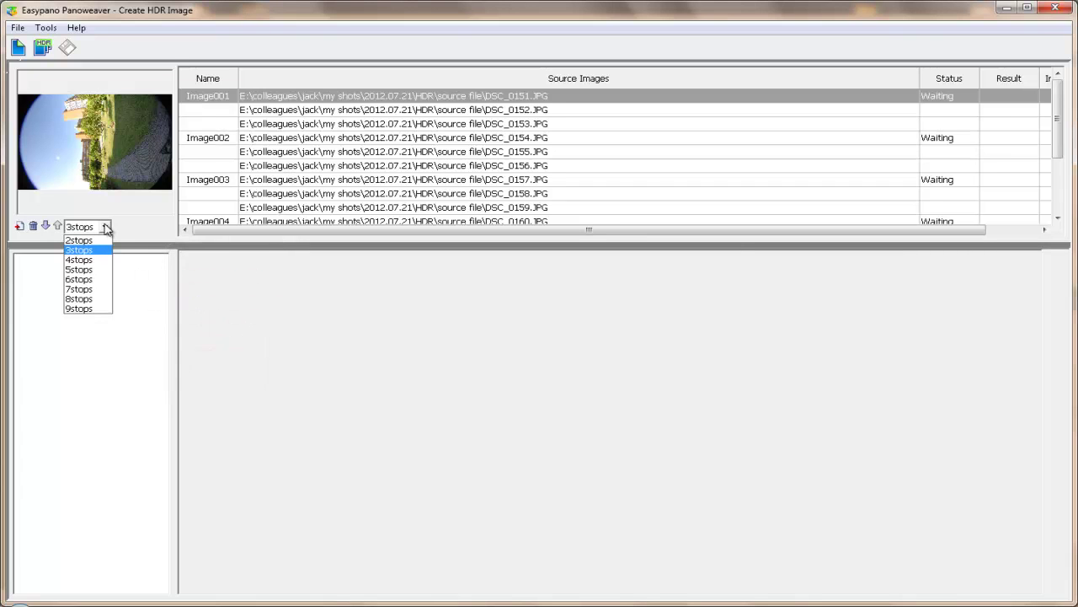
left_click(96, 251)
left_click(214, 301)
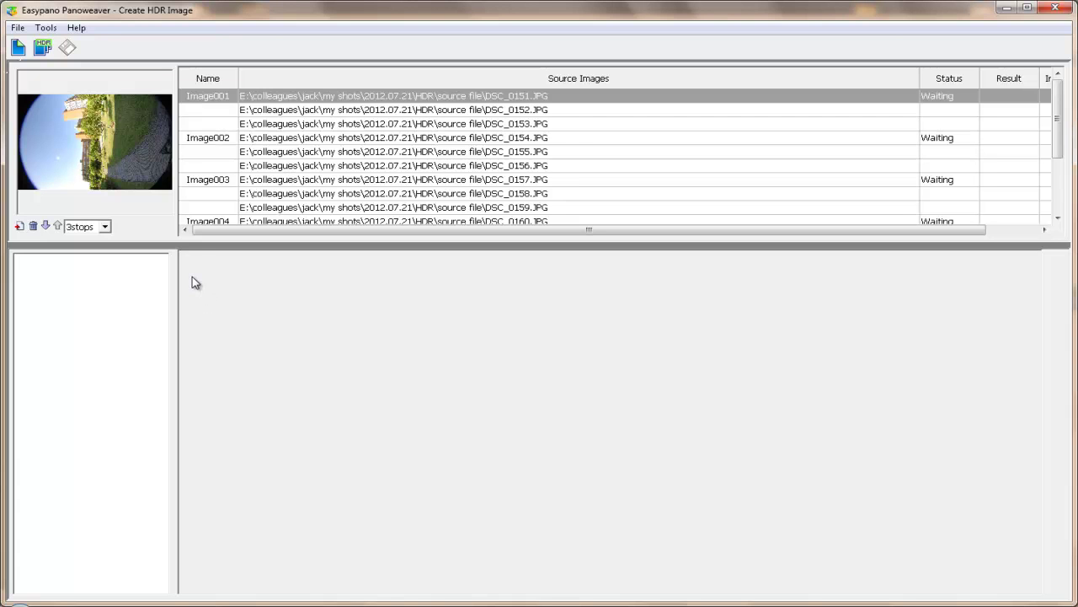
left_click(43, 48)
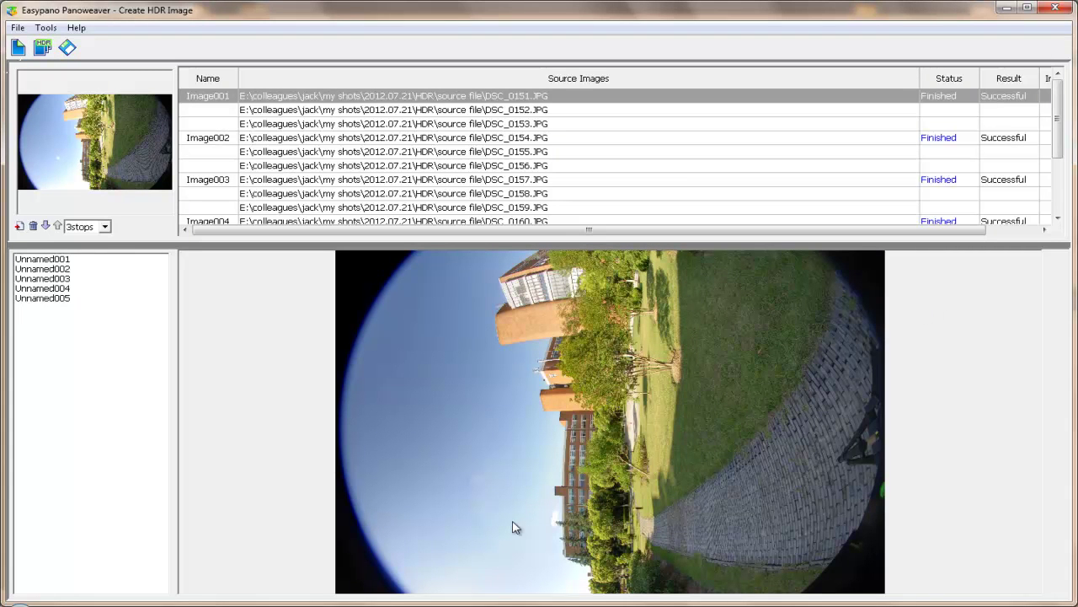
Switch to Windows Explorer, open the output folder inside HDR, copy its path, and return to Panoweaver
left_click(577, 600)
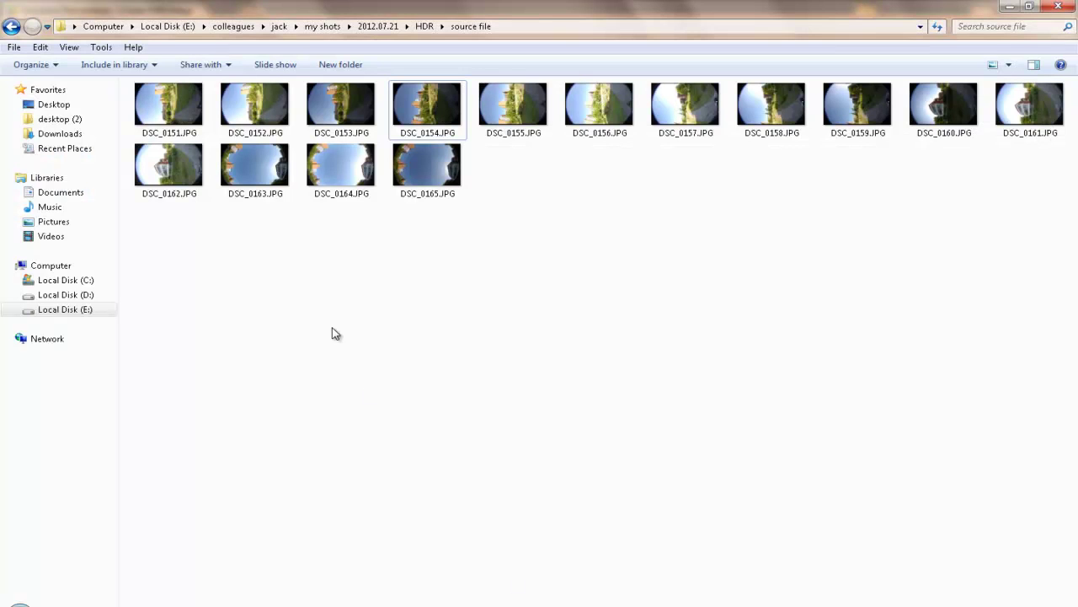
left_click(11, 26)
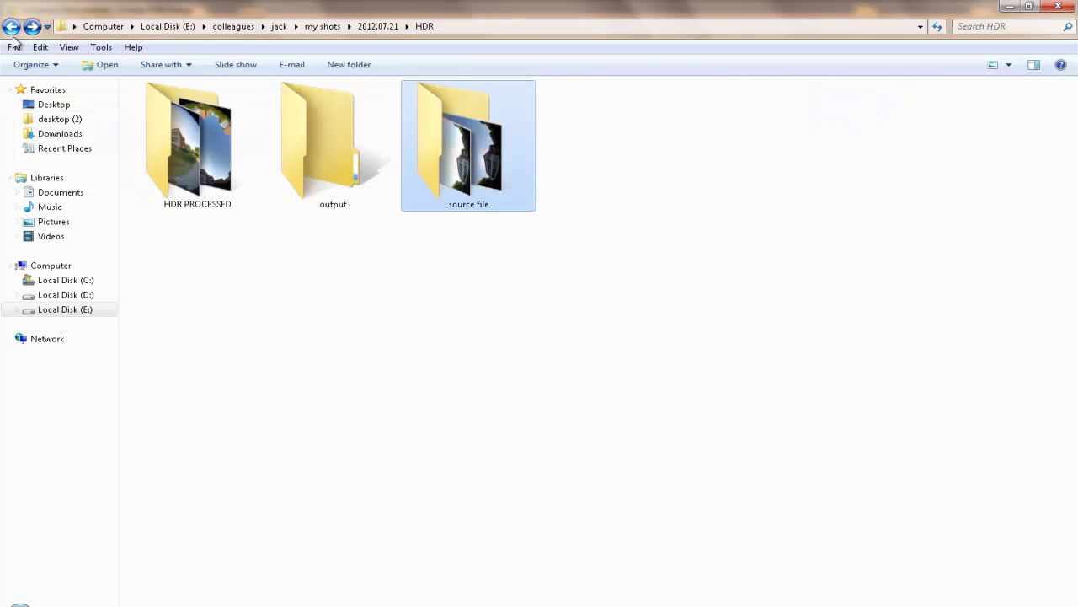
double_click(335, 157)
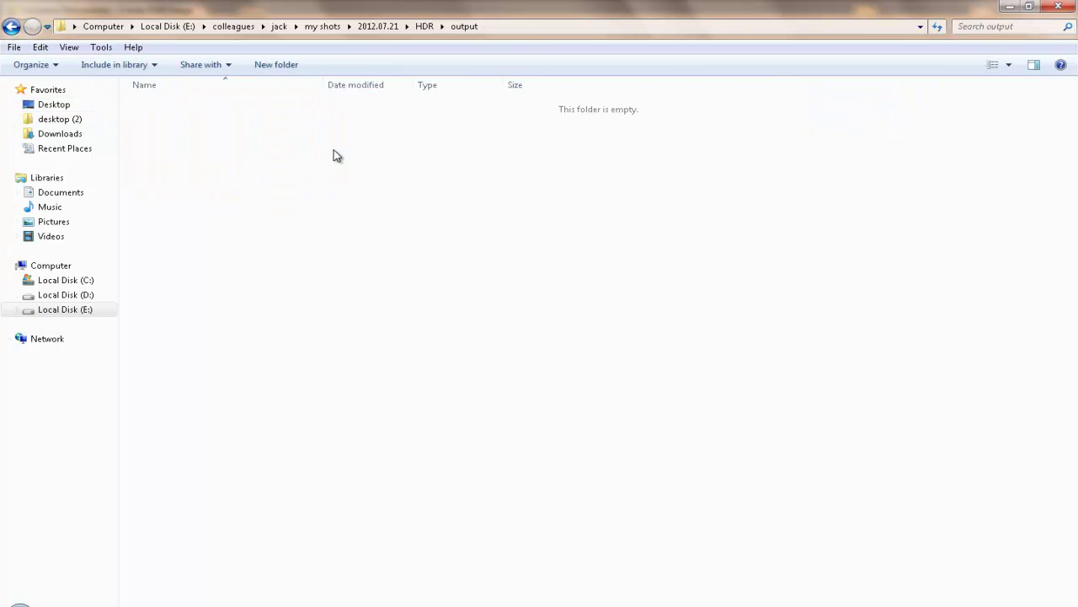
left_click(495, 26)
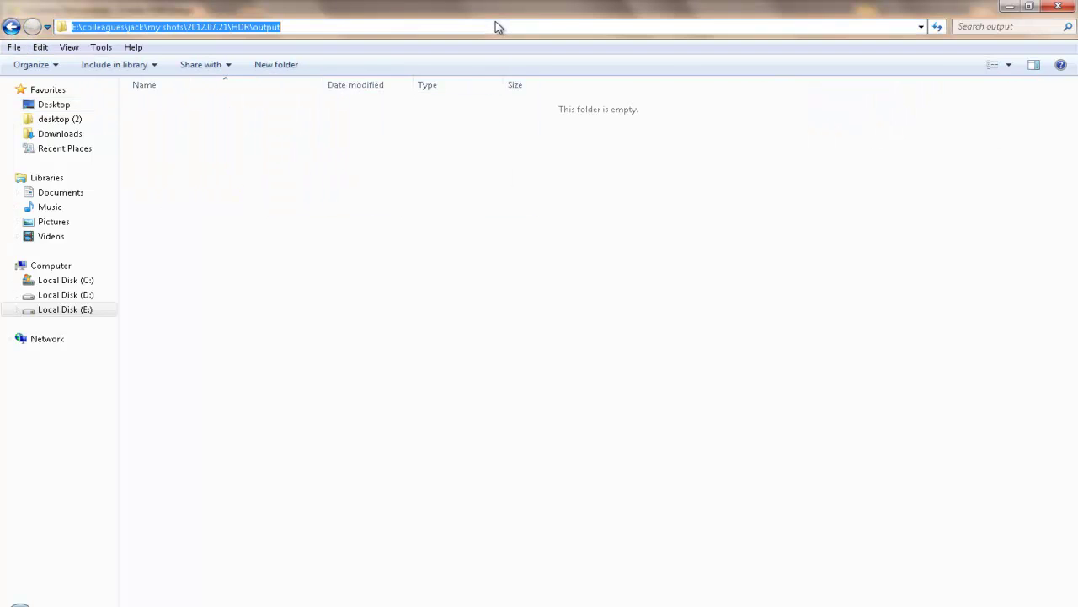
right_click(268, 27)
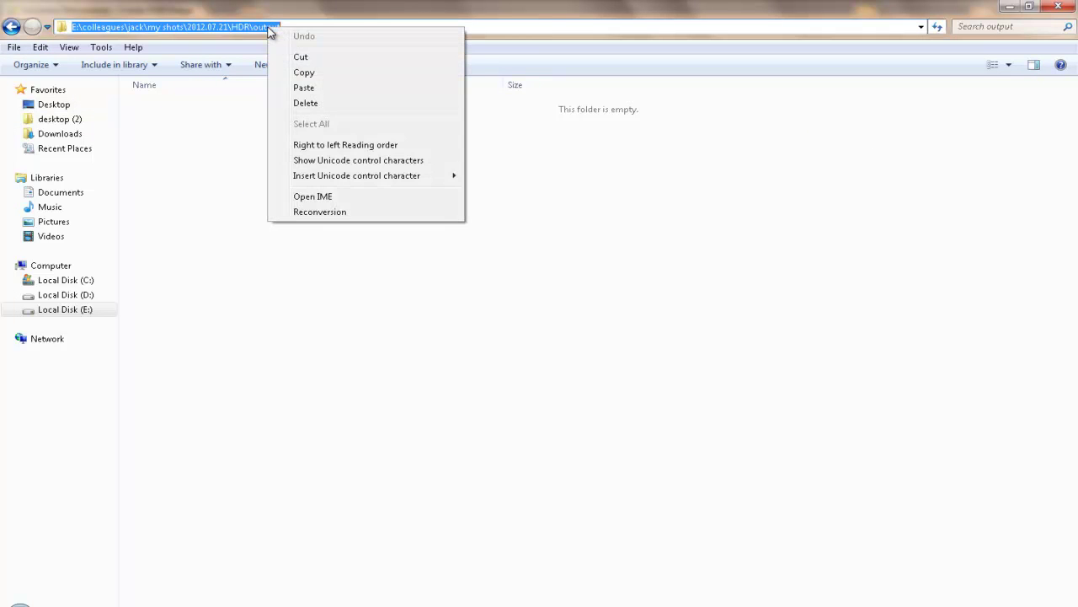
left_click(315, 75)
left_click(369, 172)
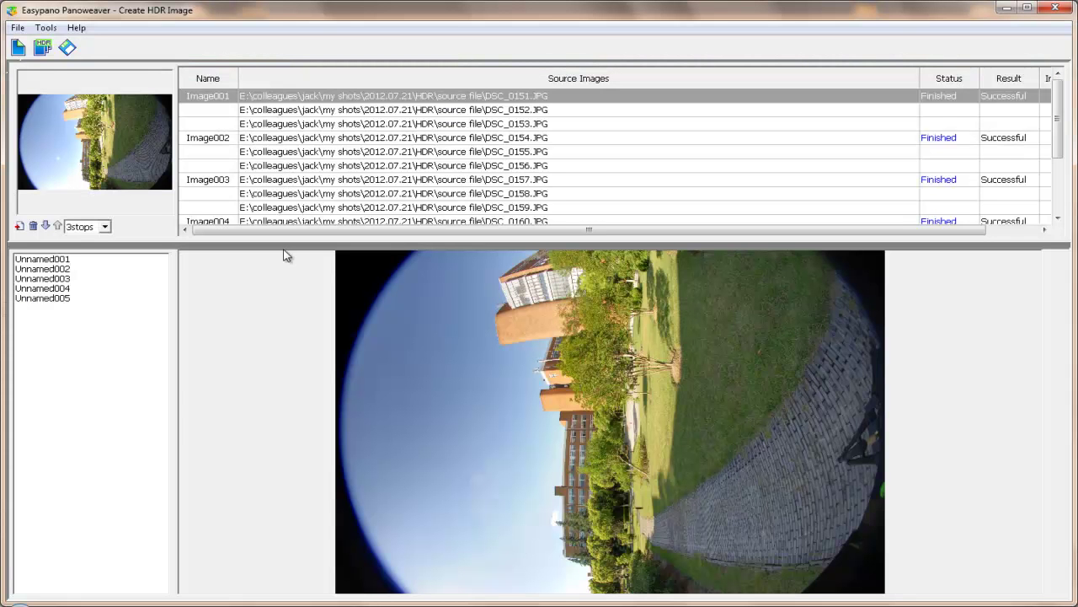
Start saving the generated HDR images and set the destination path to the copied 2012.07.21\HDR\output folder path
left_click(71, 49)
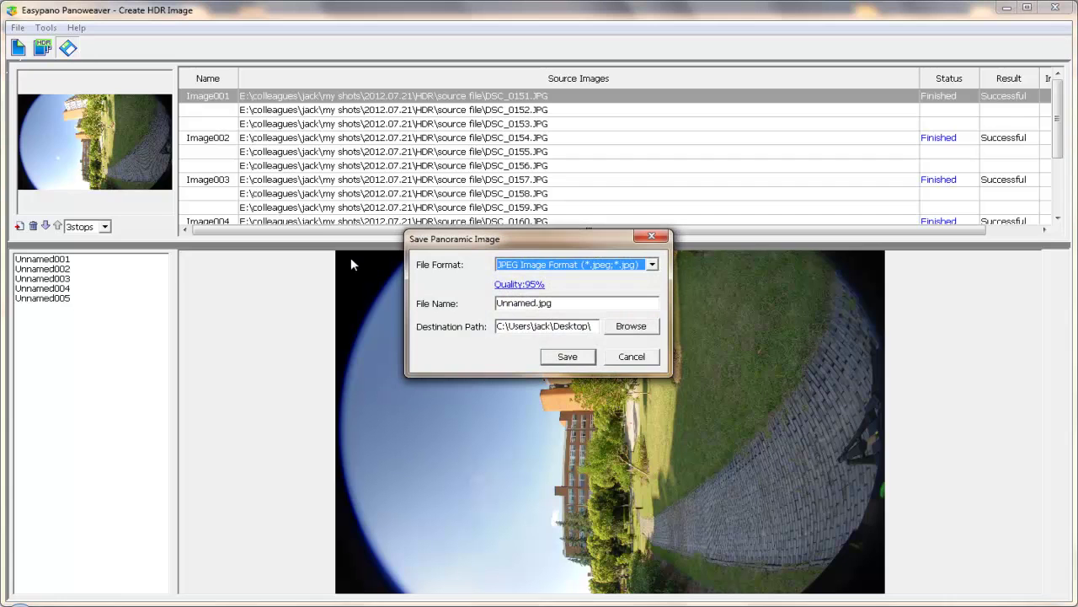
left_click_drag(595, 326, 494, 332)
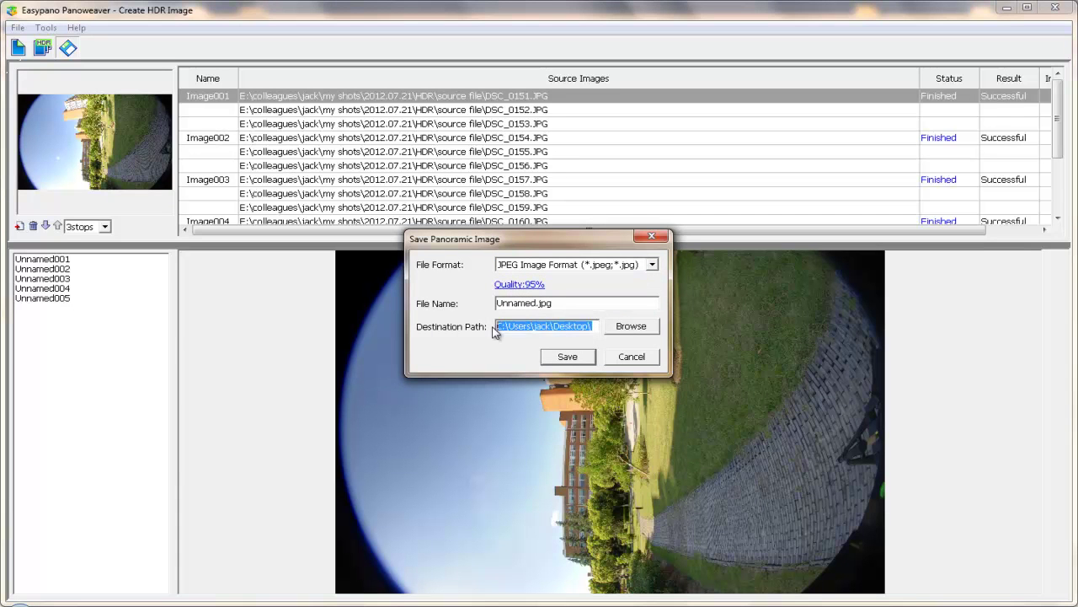
key("ctrl+v")
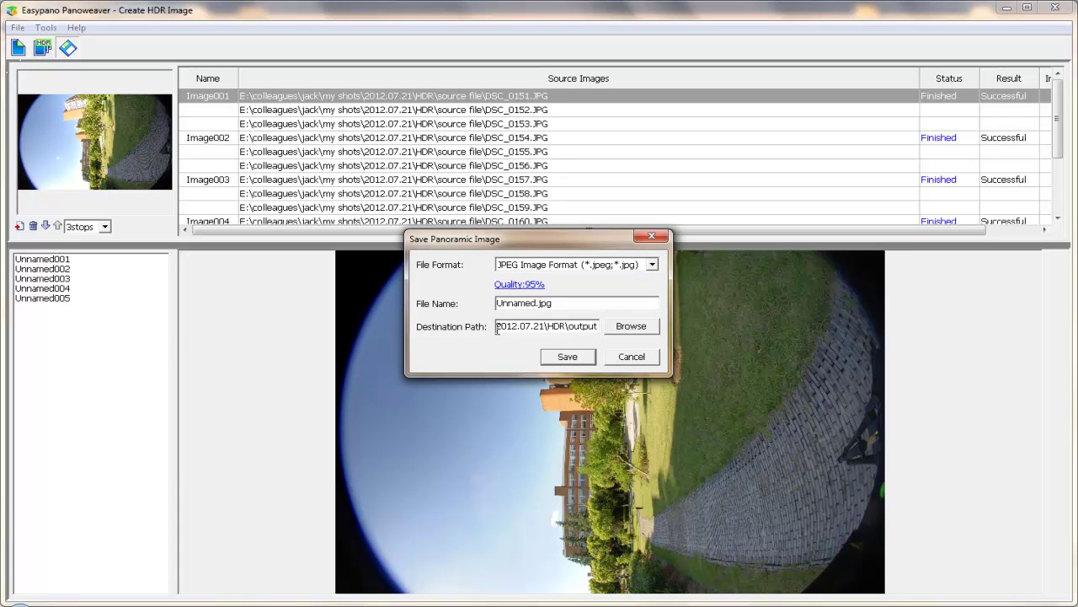
Set the output file name to HDR.jpg and save the HDR images
double_click(518, 304)
type("H")
key("BackSpace")
left_click(569, 304)
key("Left")
key("Left")
key("Left")
key("BackSpace")
key("BackSpace")
key("BackSpace")
key("BackSpace")
key("BackSpace")
key("BackSpace")
key("BackSpace")
type("H")
key("BackSpace")
type("HDR")
left_click(553, 360)
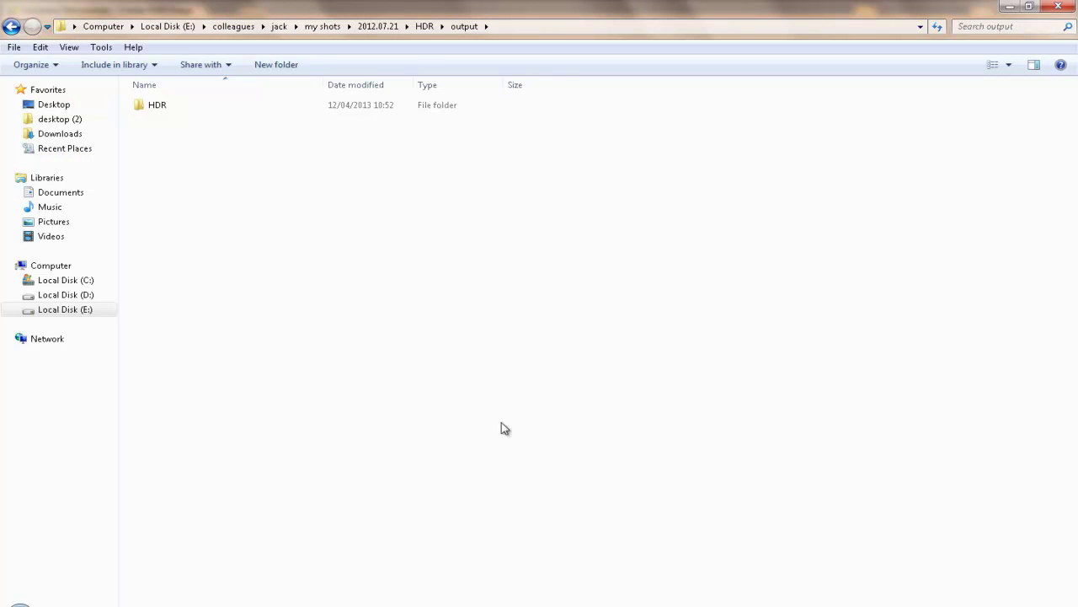
Open the HDR subfolder of the output folder, view the images from HDR001.jpg to HDR005.jpg in turn, and close the photo viewer
double_click(167, 108)
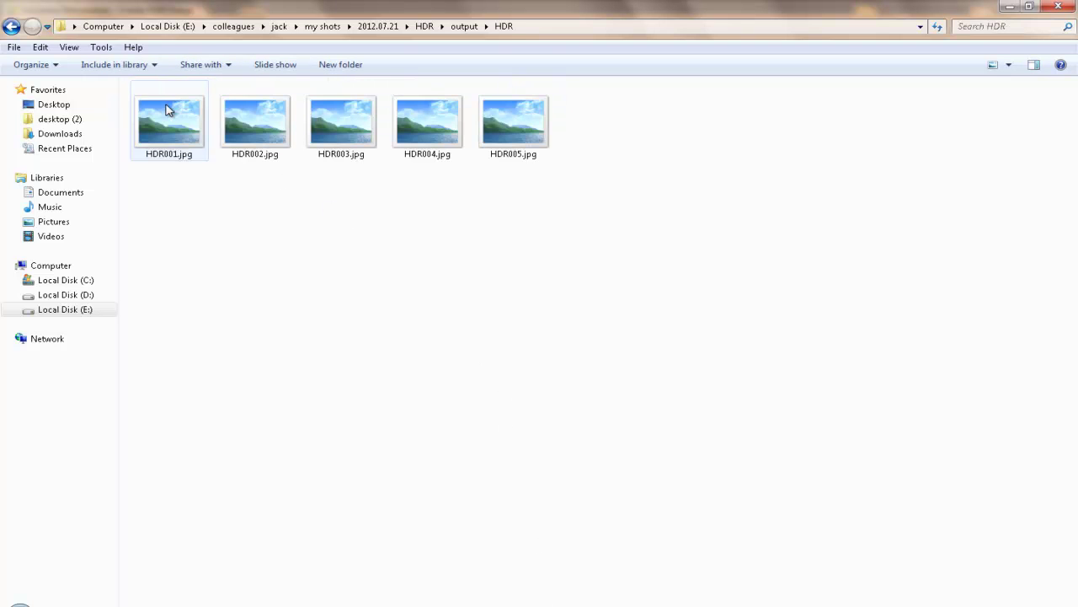
left_click(171, 123)
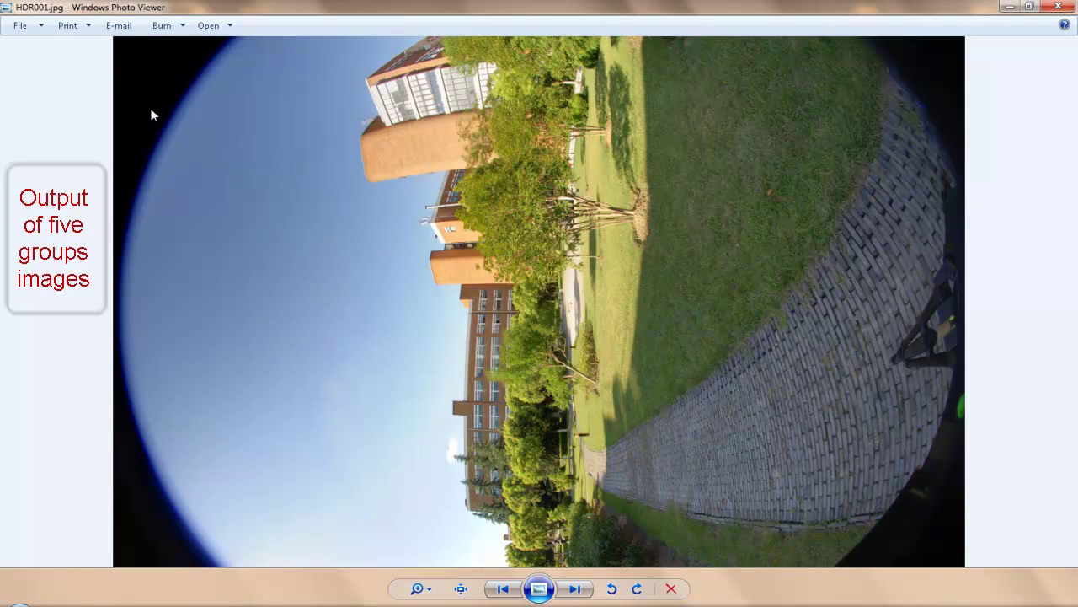
key("Right")
key("Right")
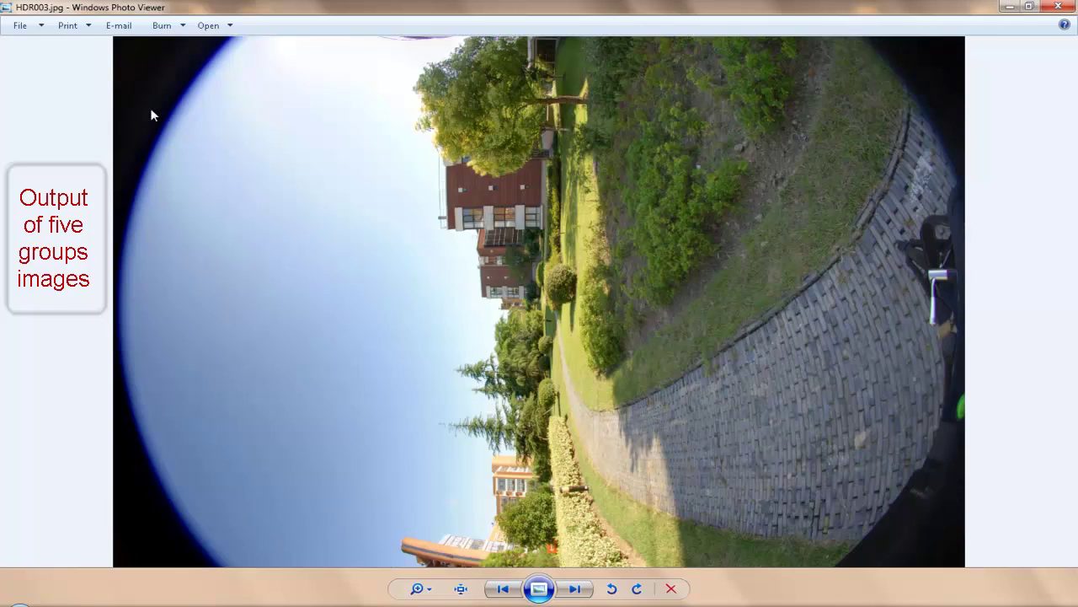
key("Right")
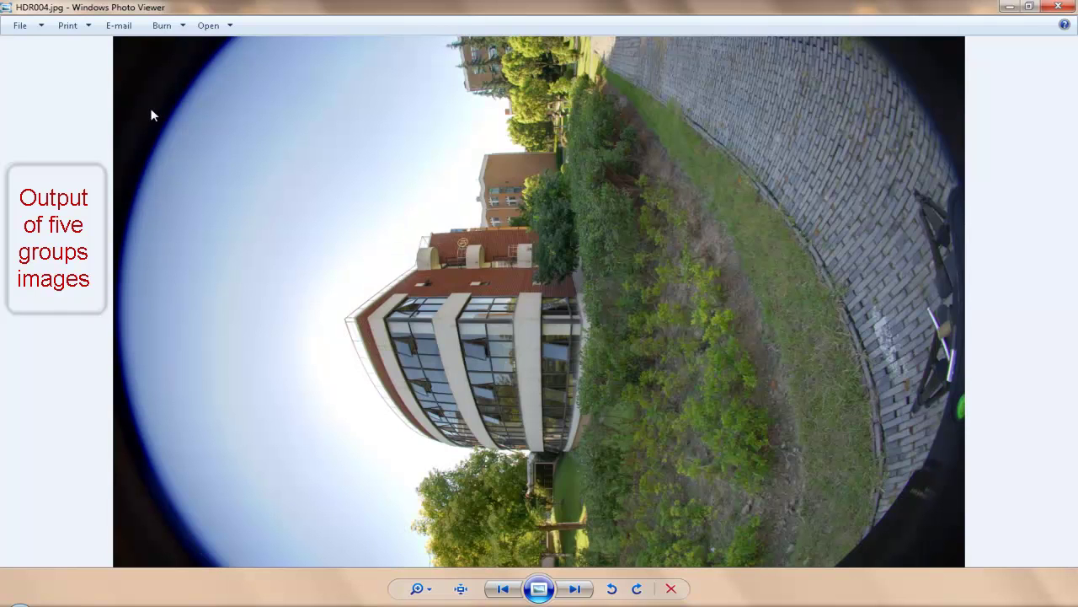
key("Right")
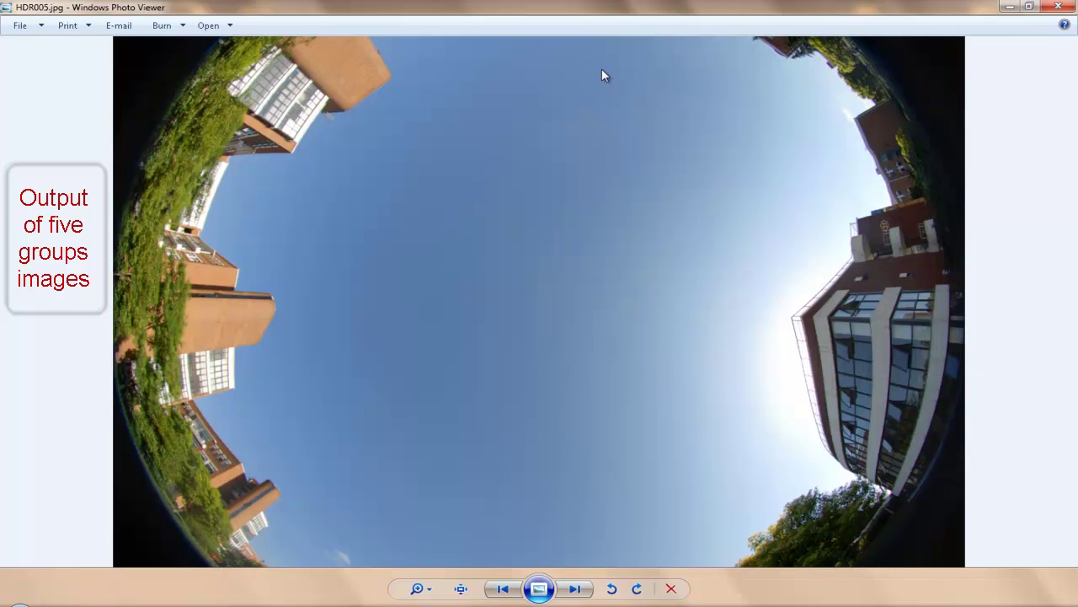
left_click(1058, 7)
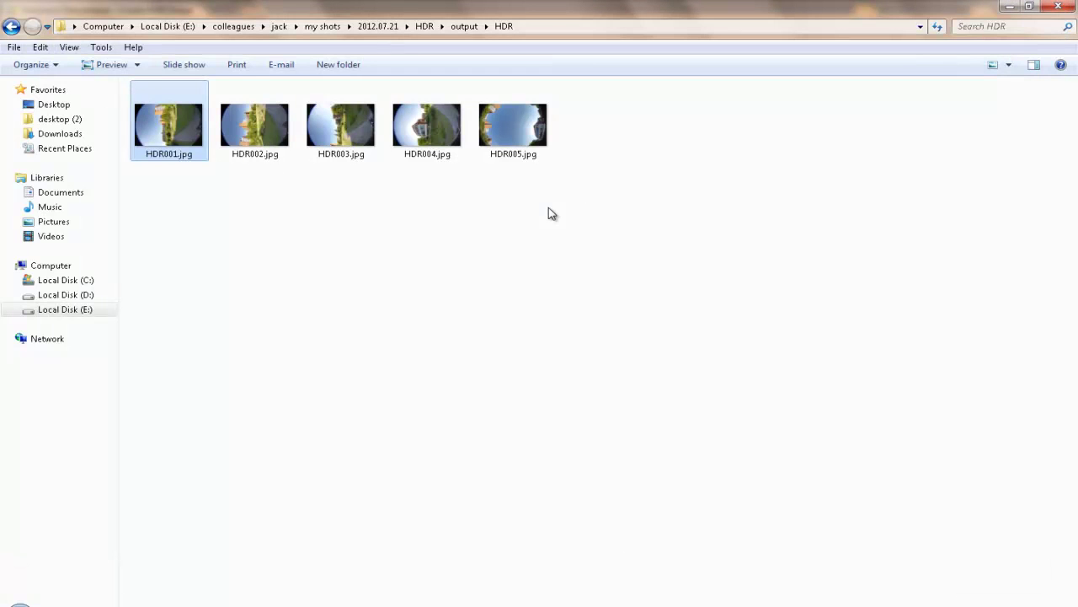